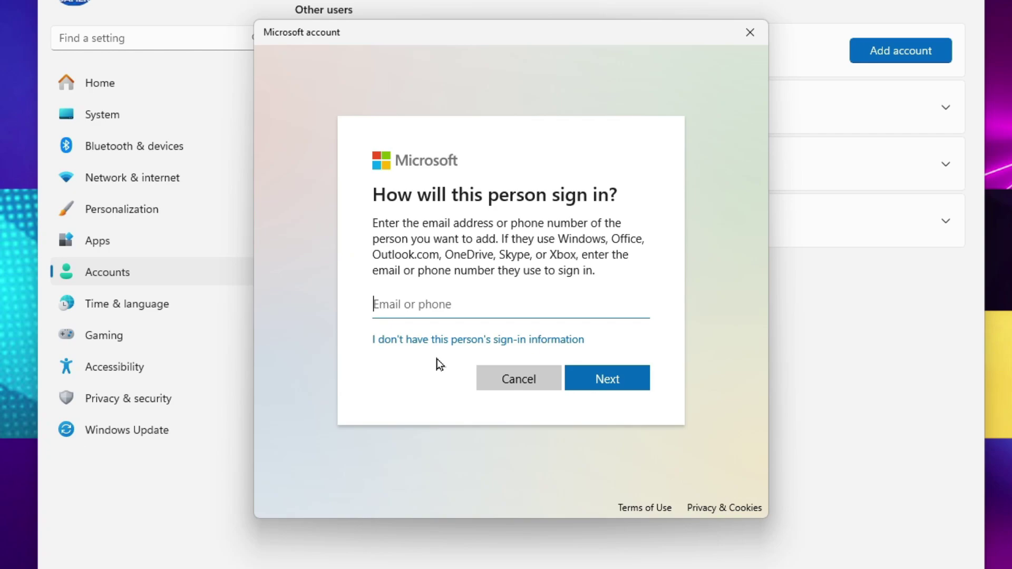
Create a local user named Snoop Dogg without a Microsoft account, leaving the password blank
left_click(469, 340)
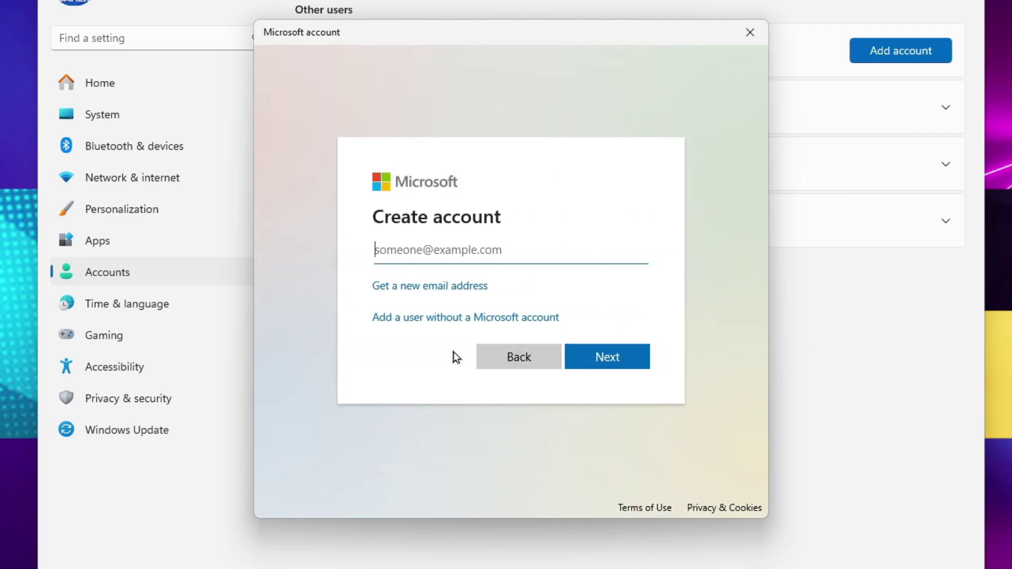
left_click(475, 319)
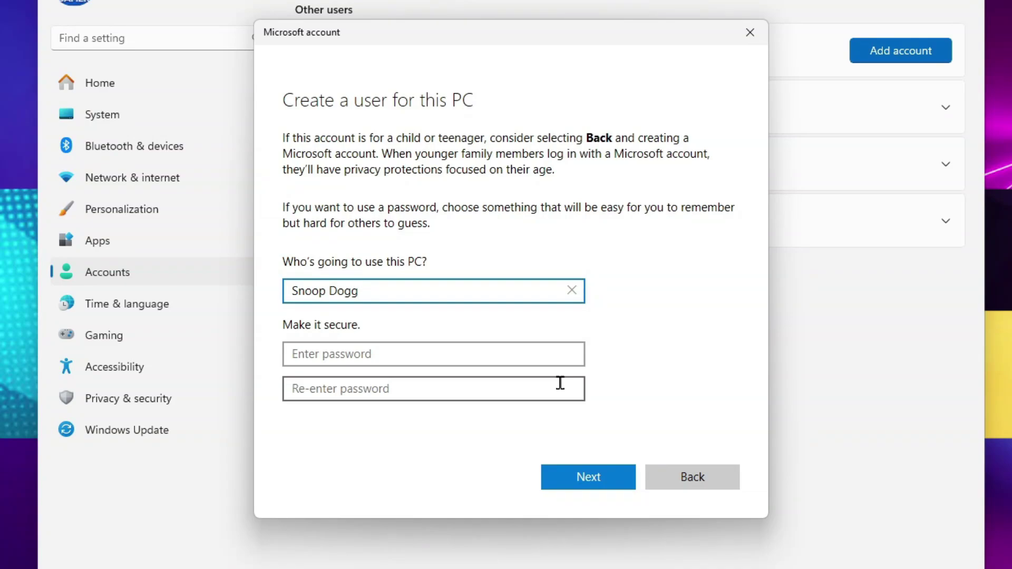
left_click(572, 480)
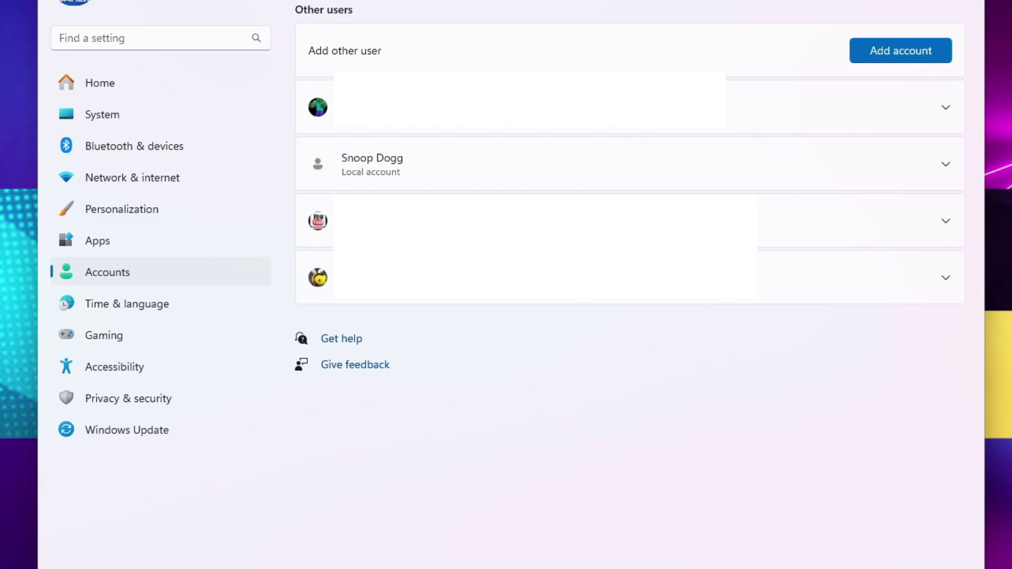
Change the Snoop Dogg local account's type to Administrator
left_click(716, 172)
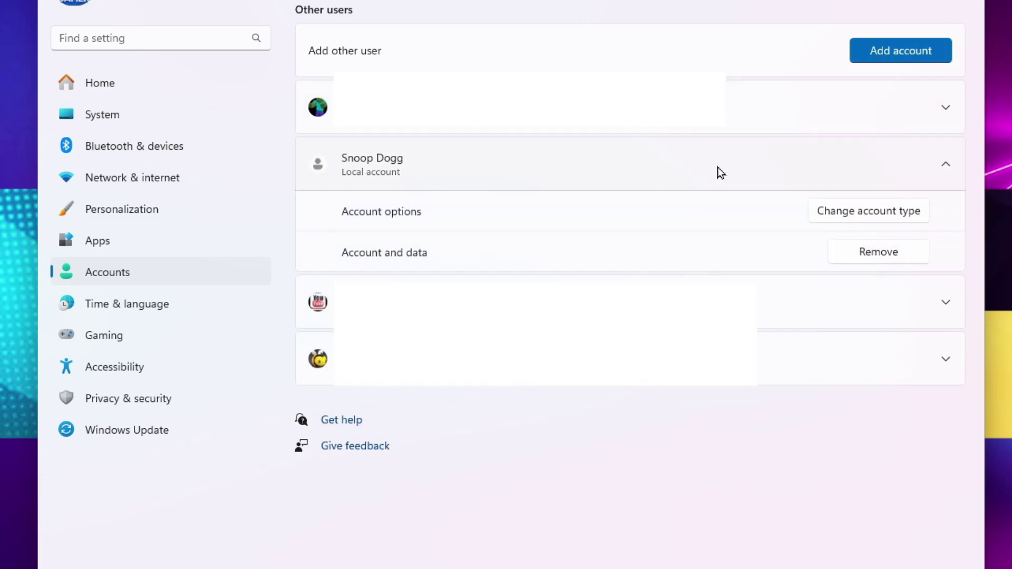
left_click(856, 212)
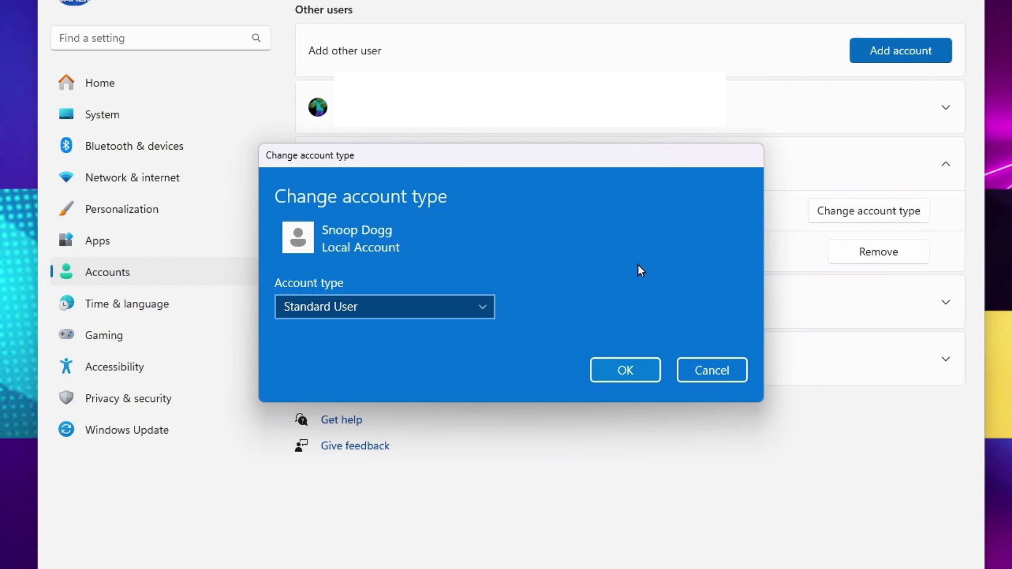
left_click(453, 309)
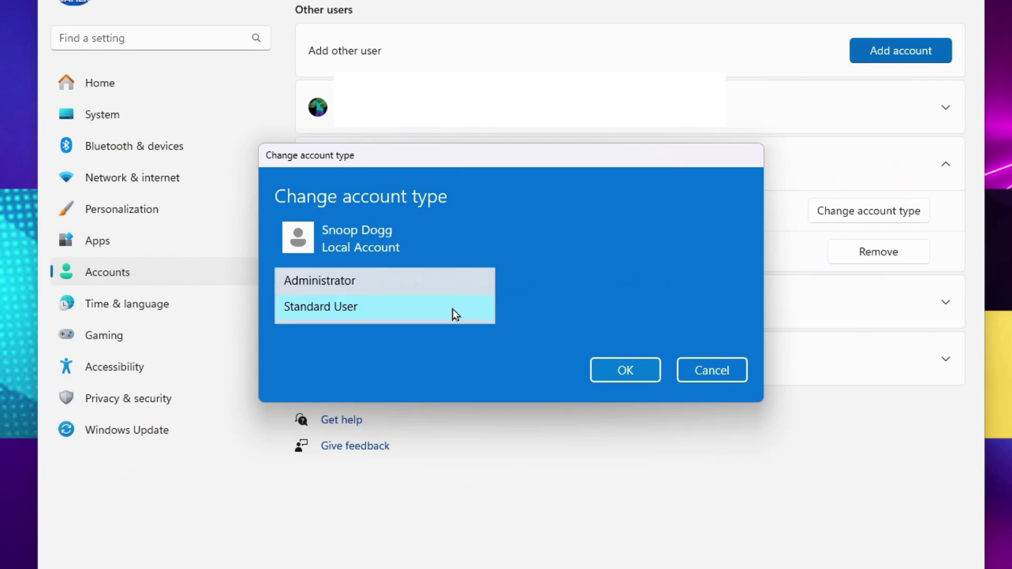
left_click(441, 281)
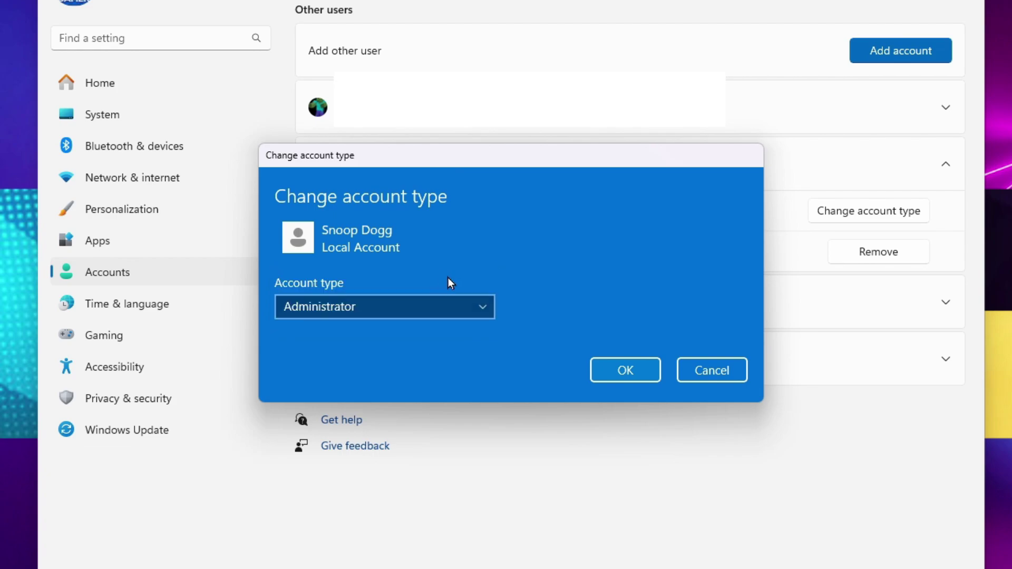
left_click(631, 376)
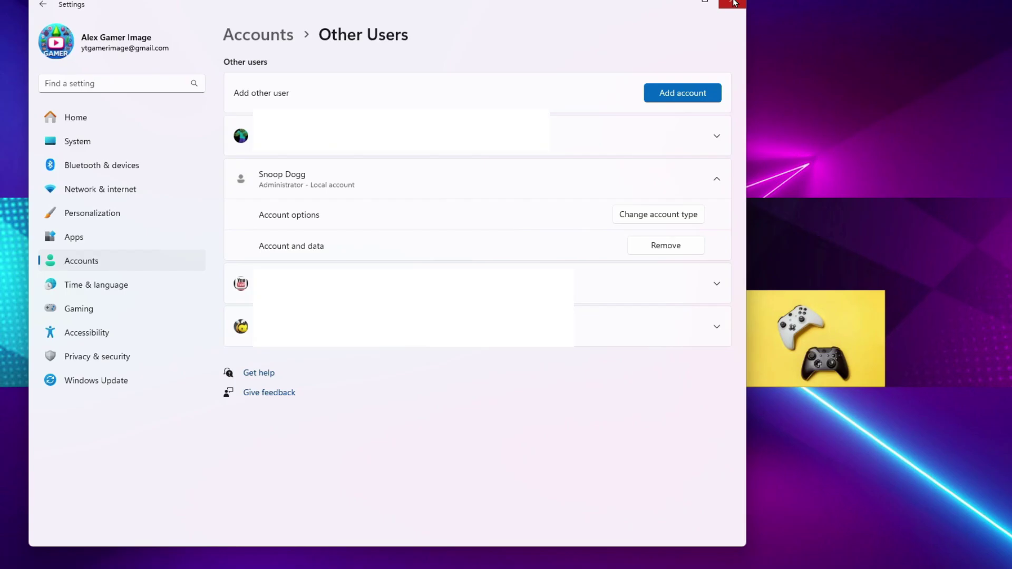
Close the Settings window and switch from the current Windows user to the Snoop Dogg account
left_click(735, 3)
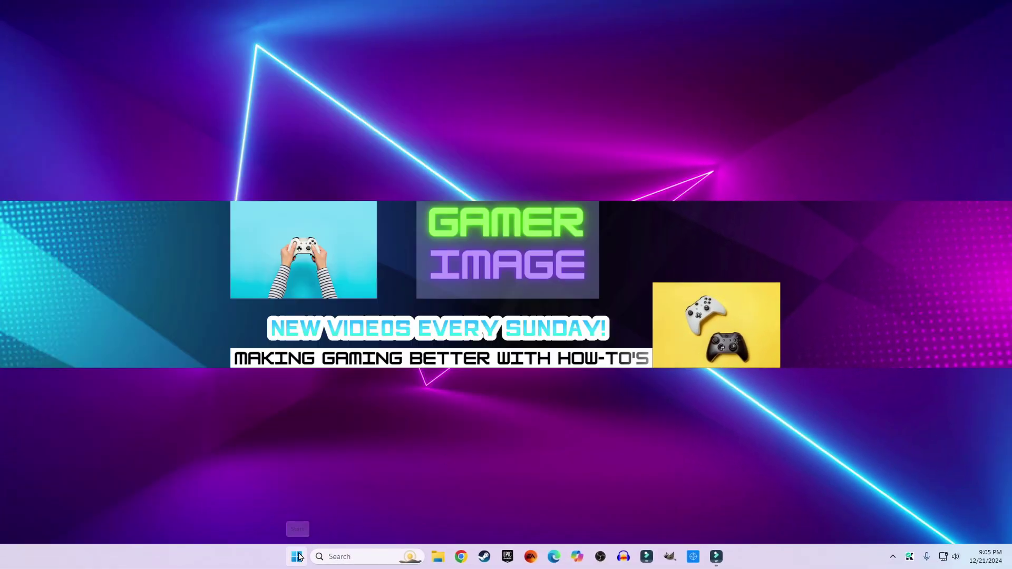
left_click(298, 557)
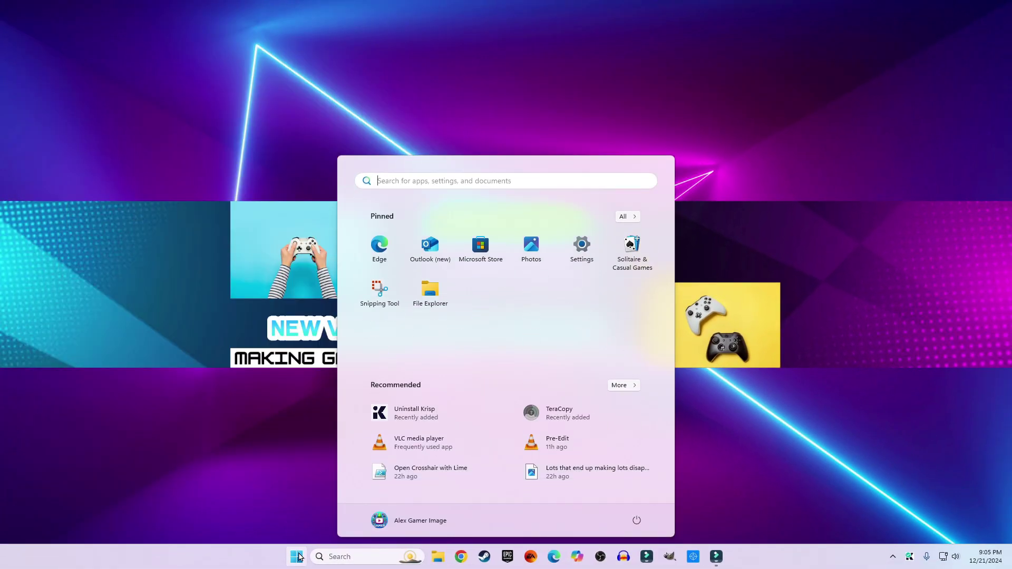
left_click(399, 529)
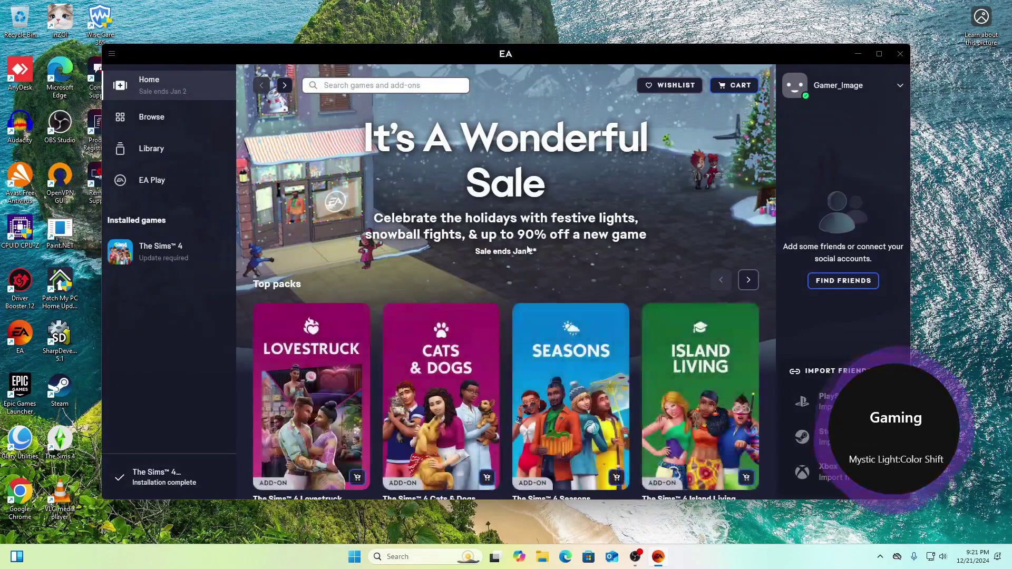
Put the EA app into offline mode and confirm going offline
left_click(112, 54)
left_click(153, 193)
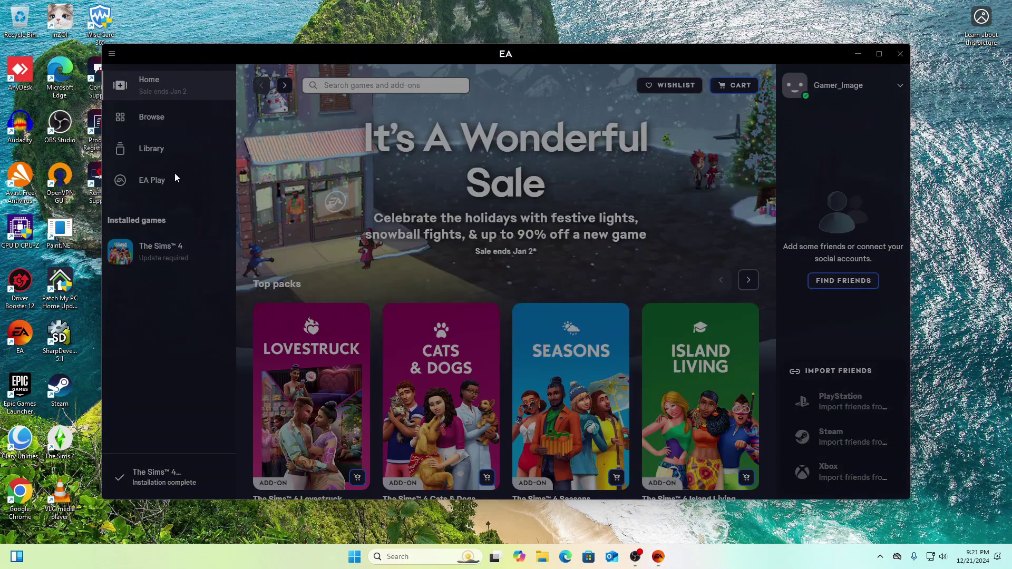
mouse_move(664, 560)
left_click(727, 515)
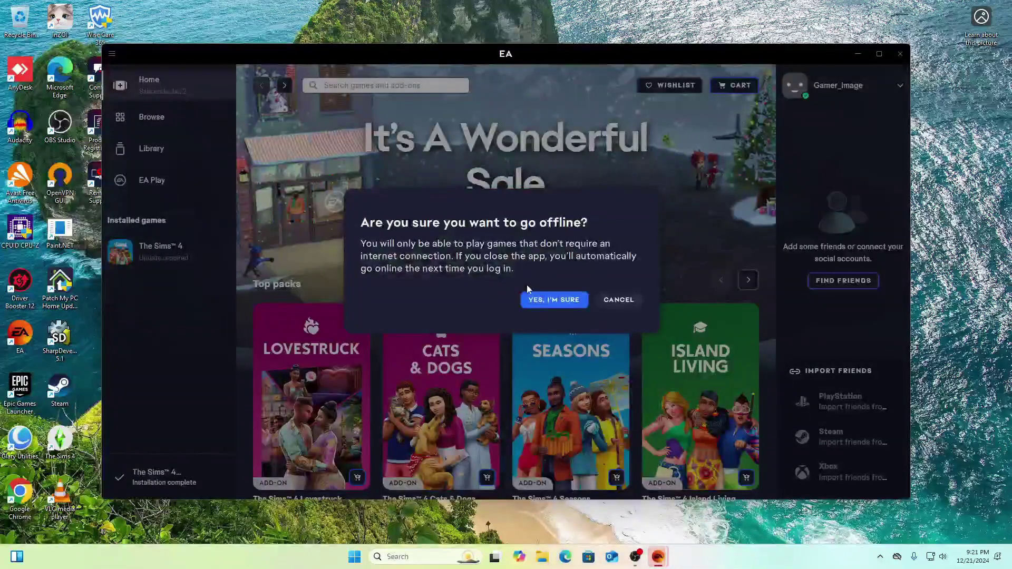
left_click(563, 301)
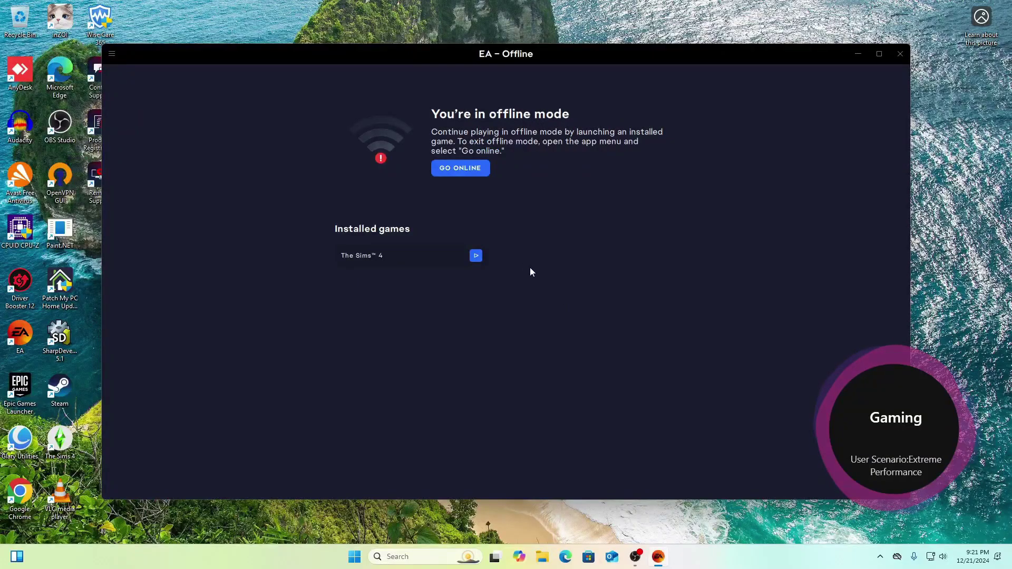
Launch The Sims 4 from the EA app's offline screen and exit the game after it has loaded
left_click(477, 257)
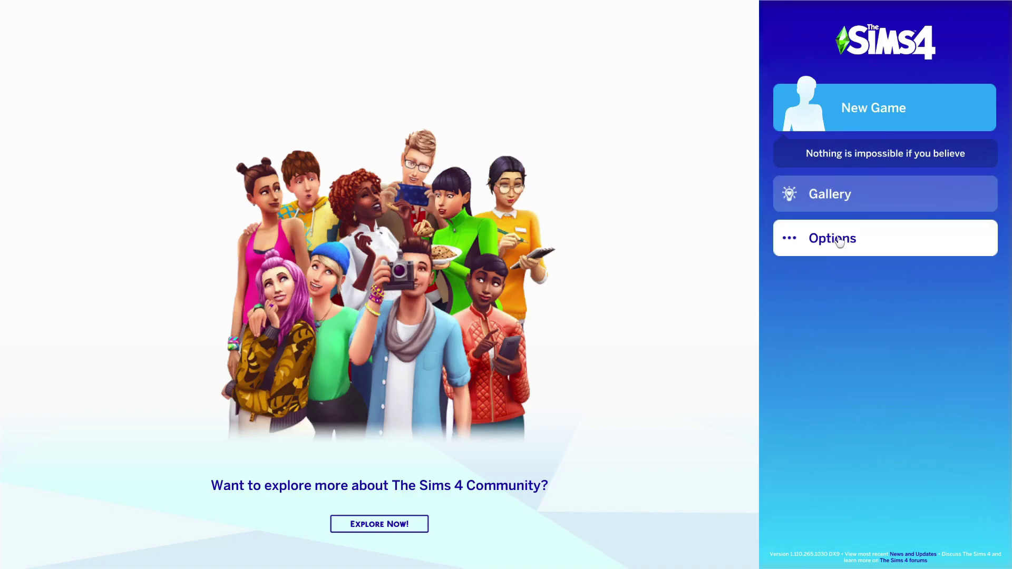
left_click(840, 241)
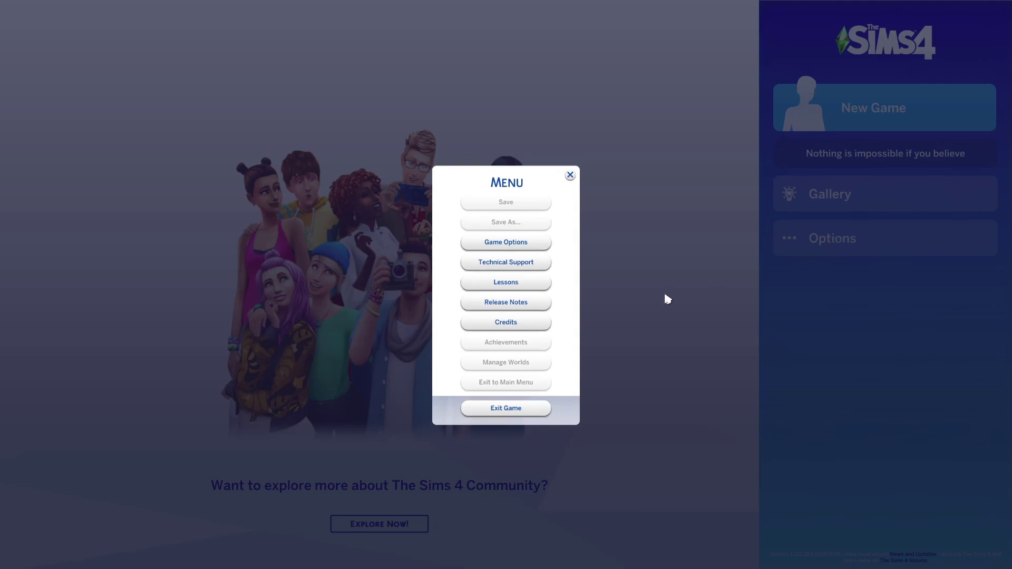
left_click(520, 412)
left_click(583, 314)
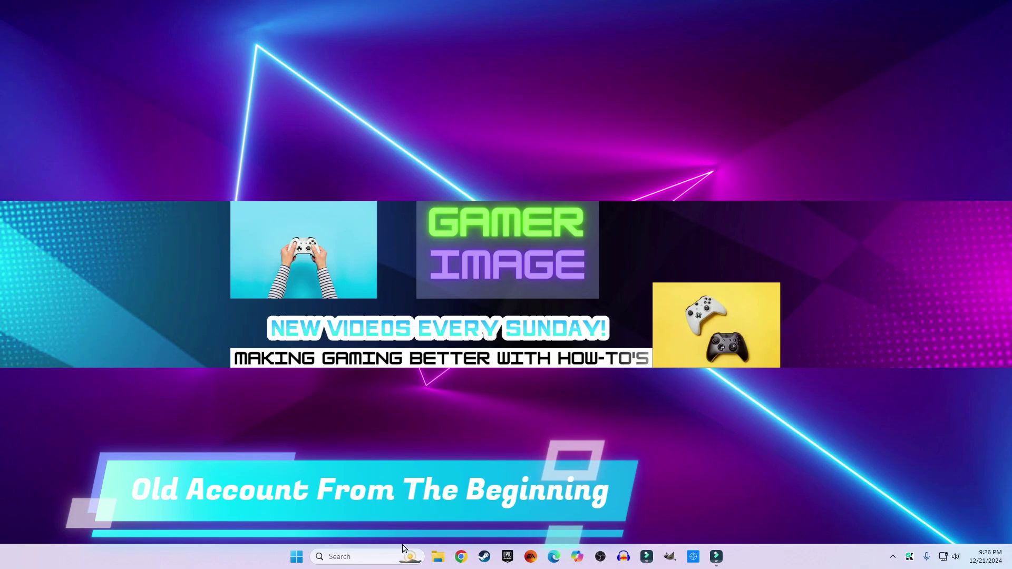
Back in the old Windows account, copy the Electronic Arts folder from Documents in File Explorer
right_click(439, 559)
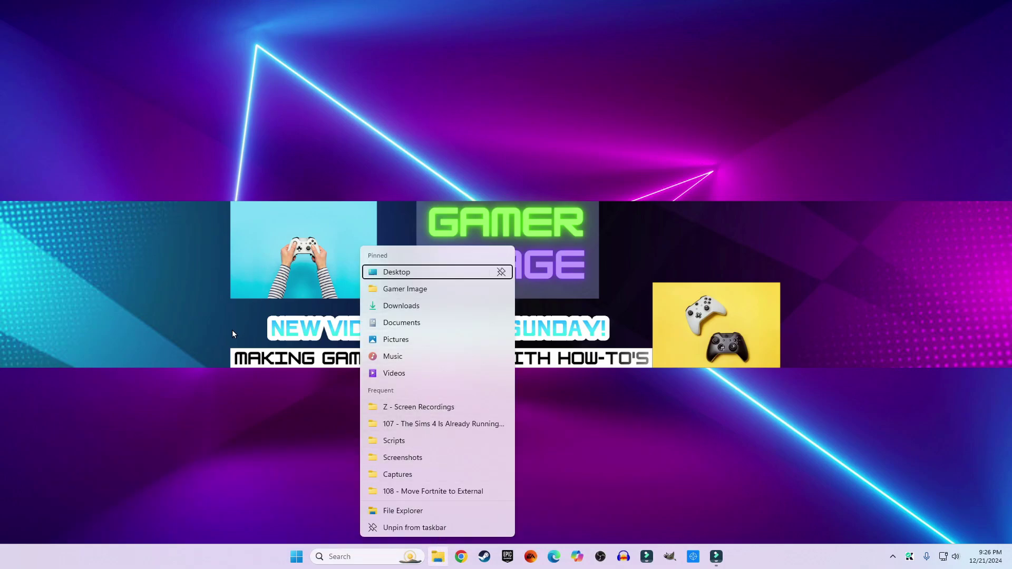
left_click(404, 323)
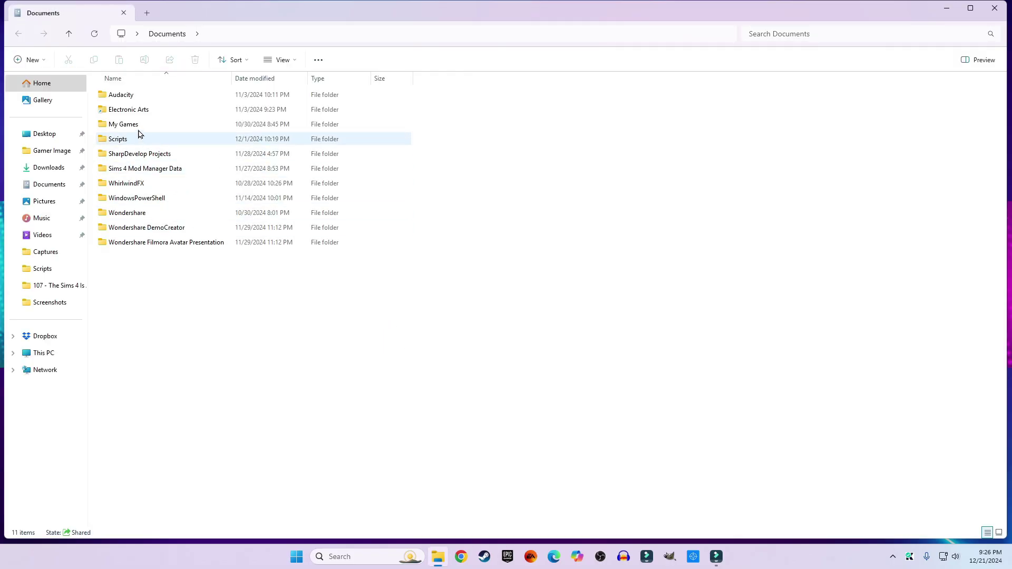
right_click(125, 113)
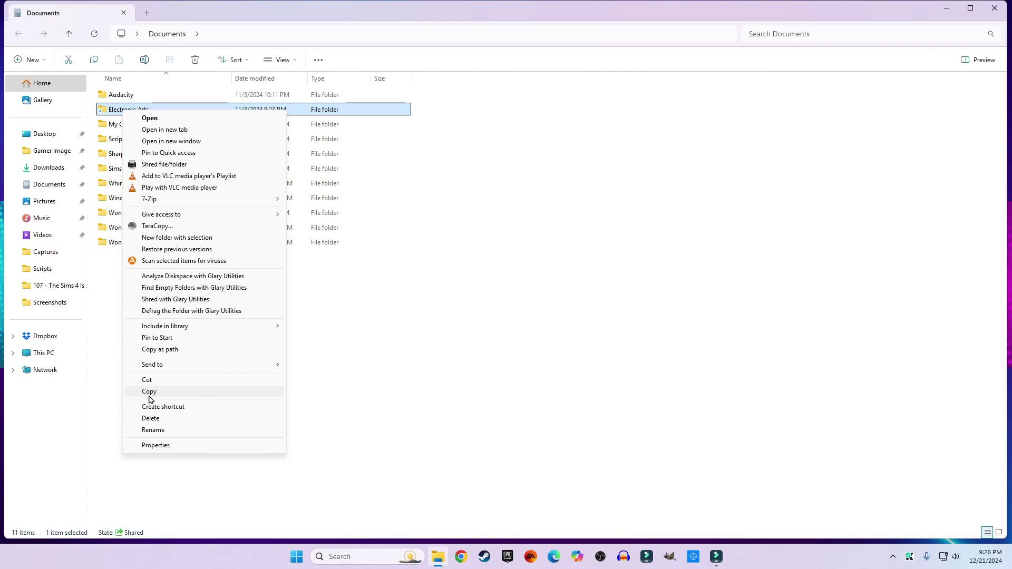
left_click(149, 391)
Paste the Electronic Arts folder onto the w_10_pro_x64 (E:) drive using TeraCopy
left_click(34, 358)
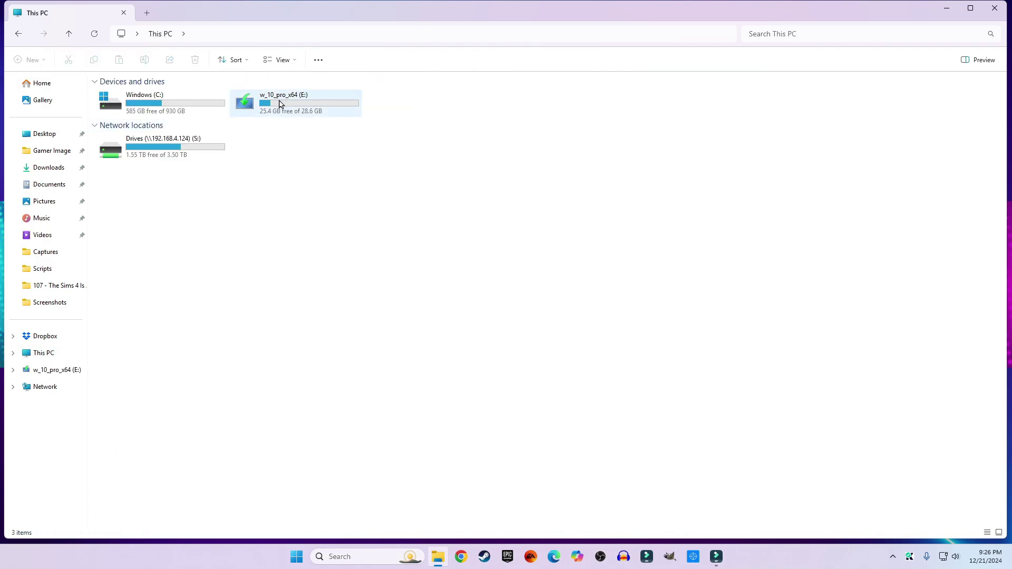
double_click(279, 103)
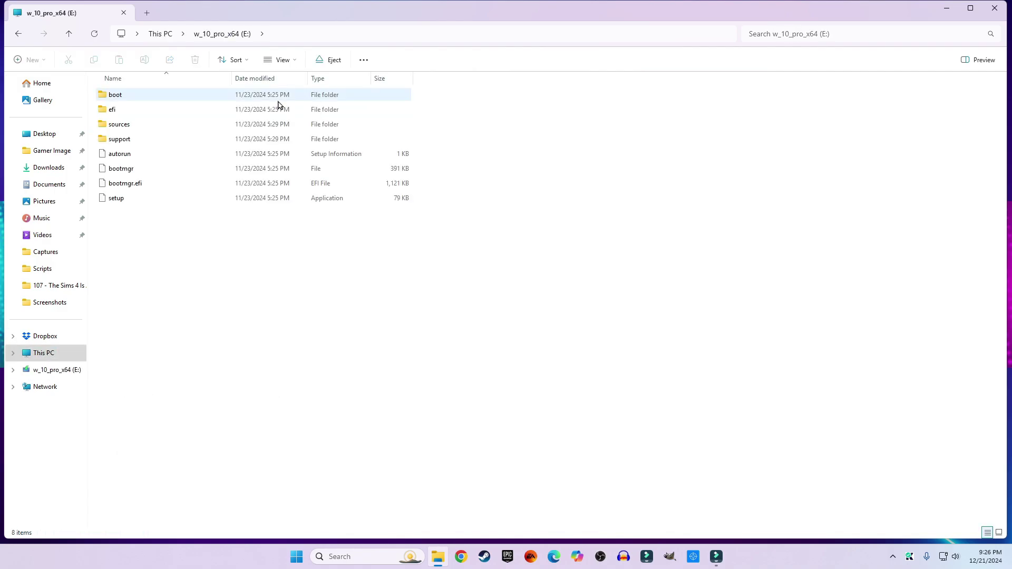
right_click(151, 272)
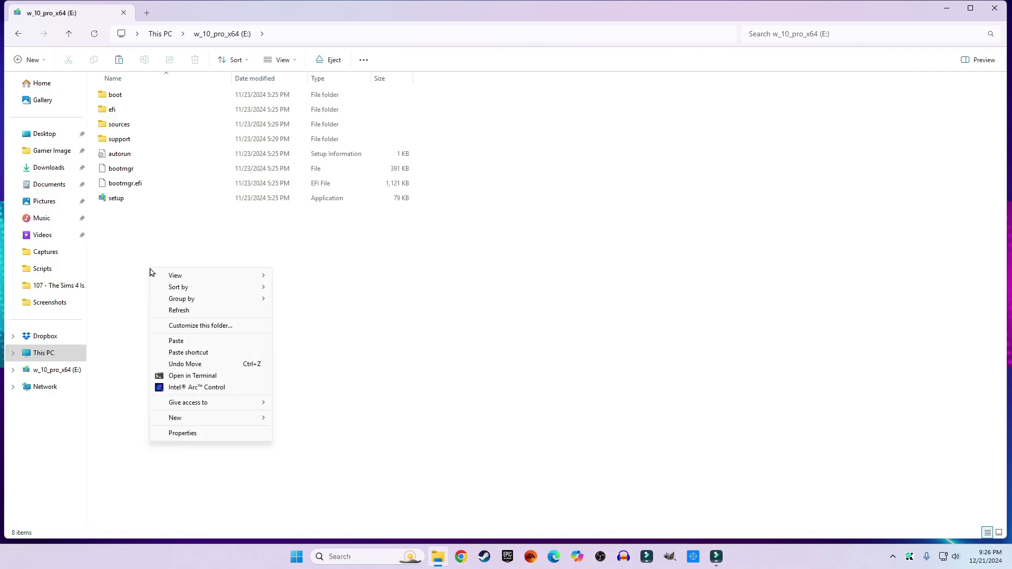
left_click(177, 341)
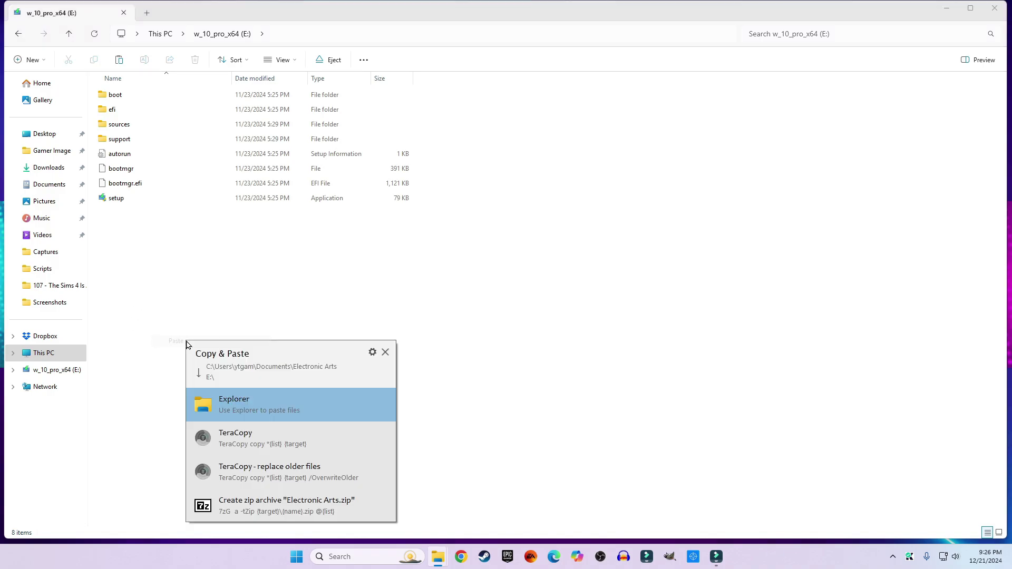
left_click(254, 447)
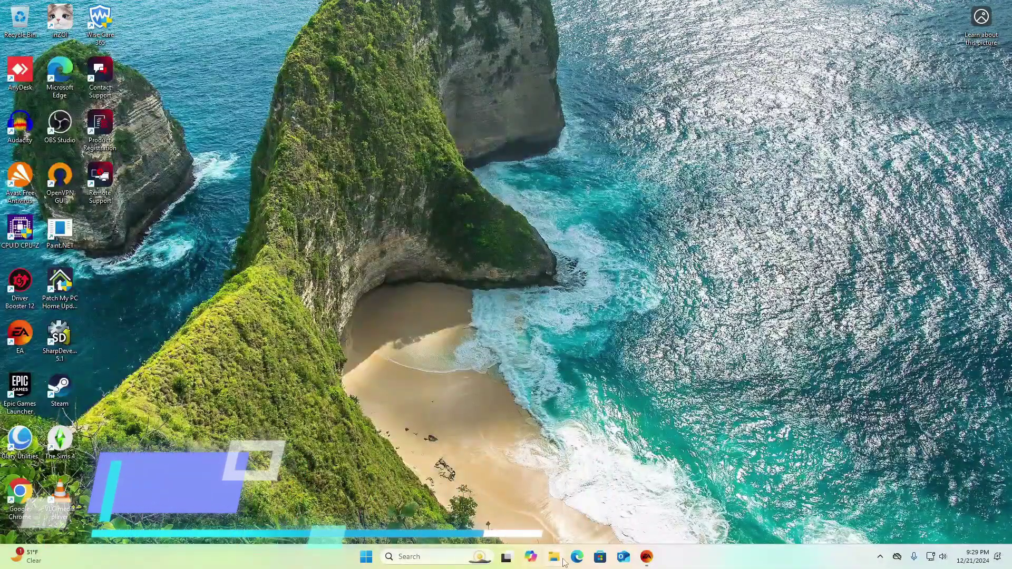
In the Snoop Dogg account, copy the Electronic Arts folder from the w_10_pro_x64 (E:) drive in File Explorer
left_click(553, 557)
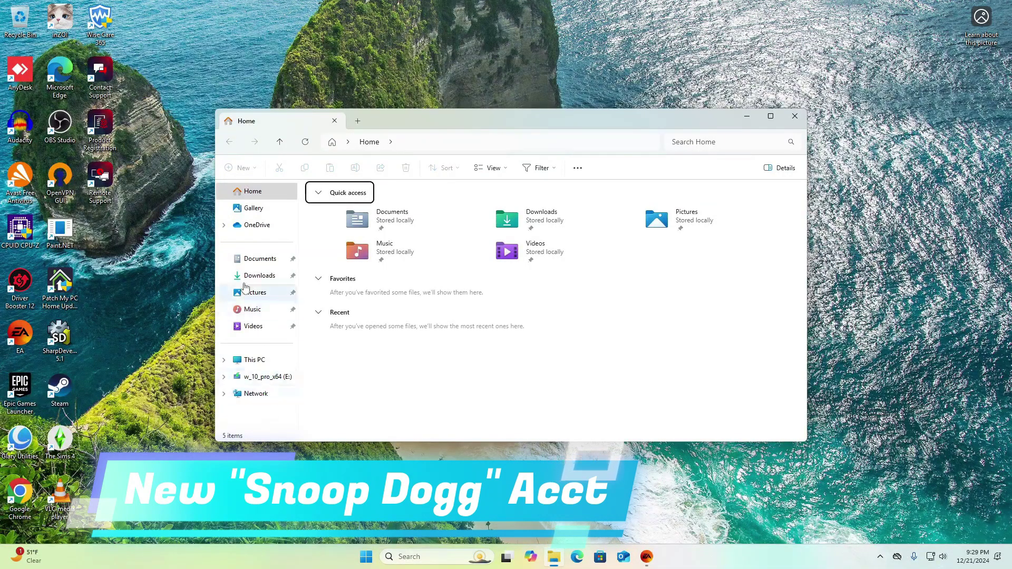
left_click(277, 378)
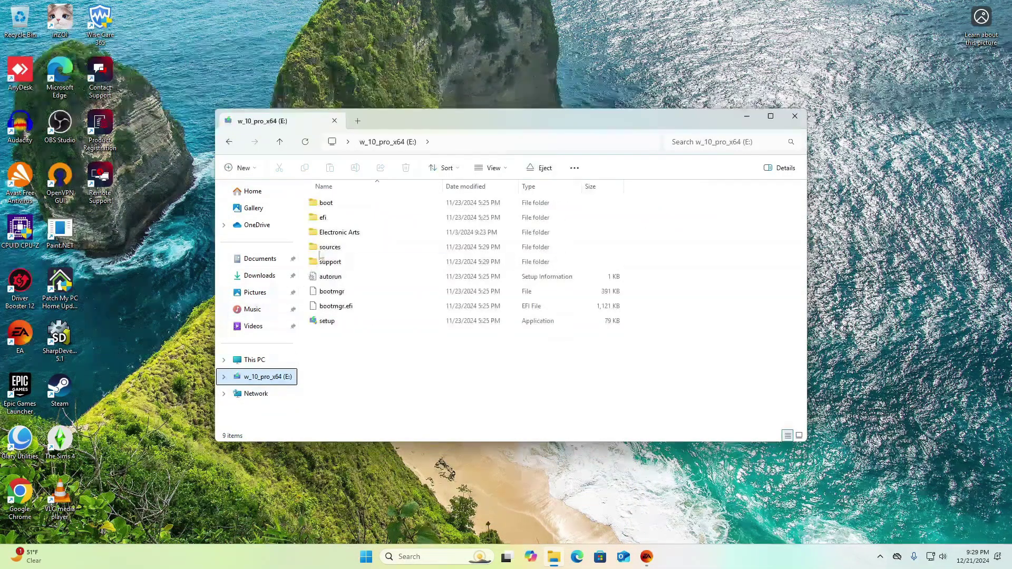
right_click(336, 234)
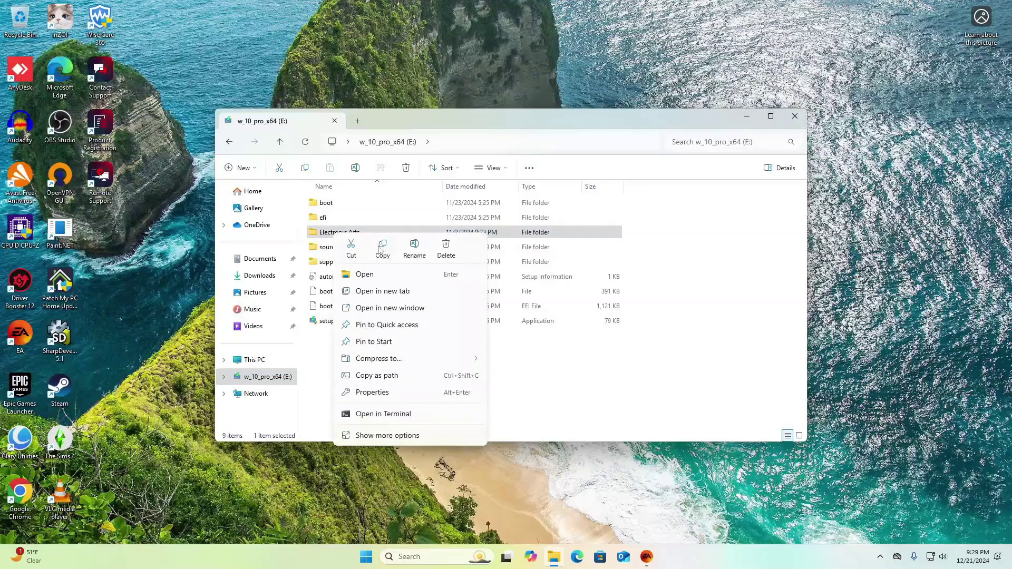
left_click(383, 248)
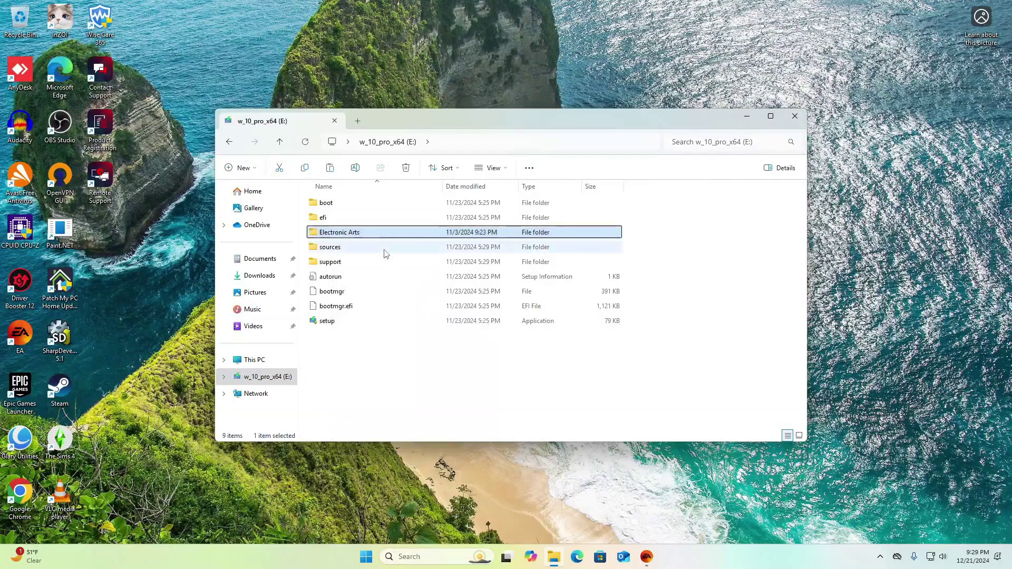
Paste the Electronic Arts folder into Documents using Explorer, replacing the files with the same names
left_click(261, 263)
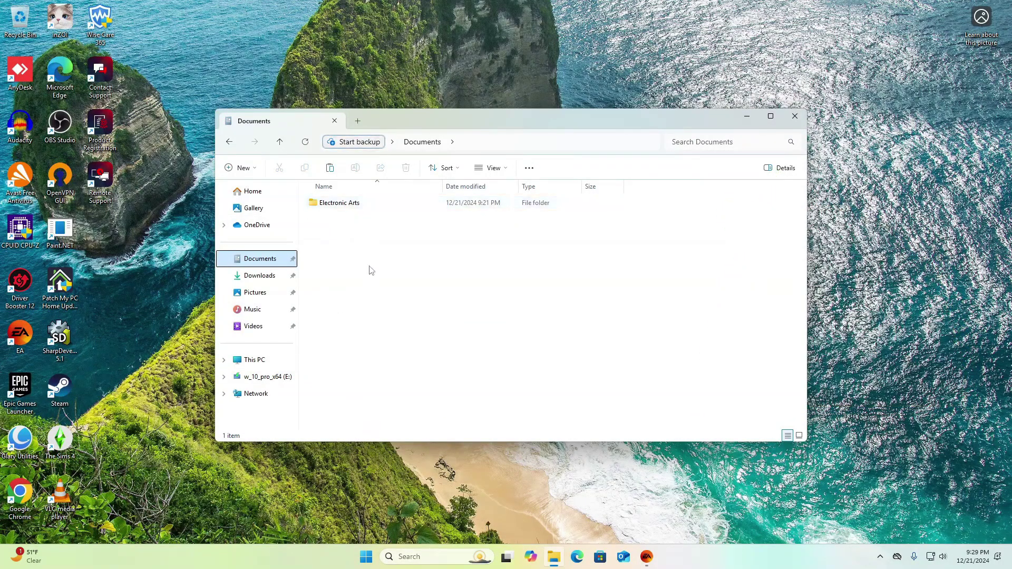
right_click(370, 269)
left_click(399, 288)
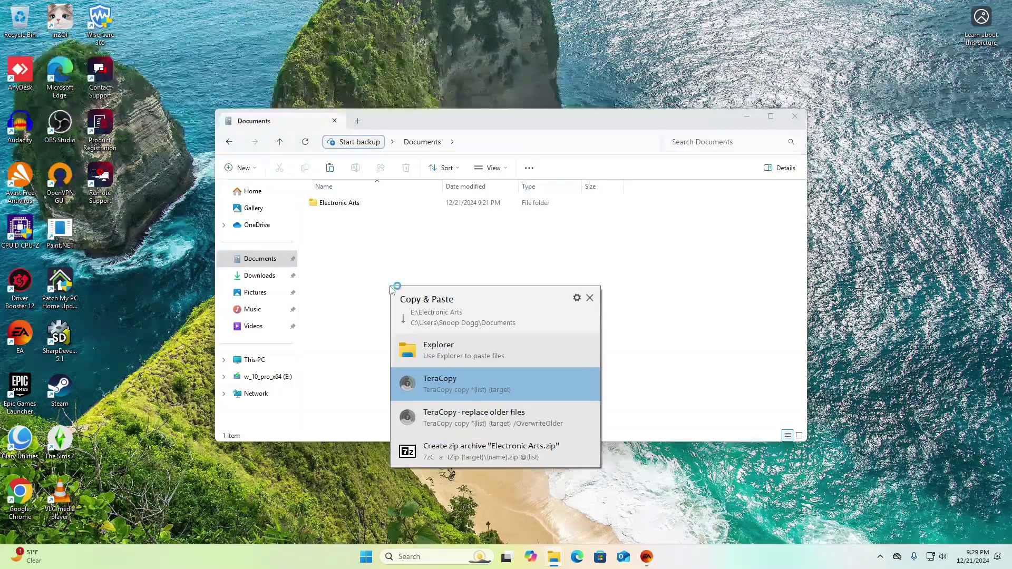
left_click(429, 356)
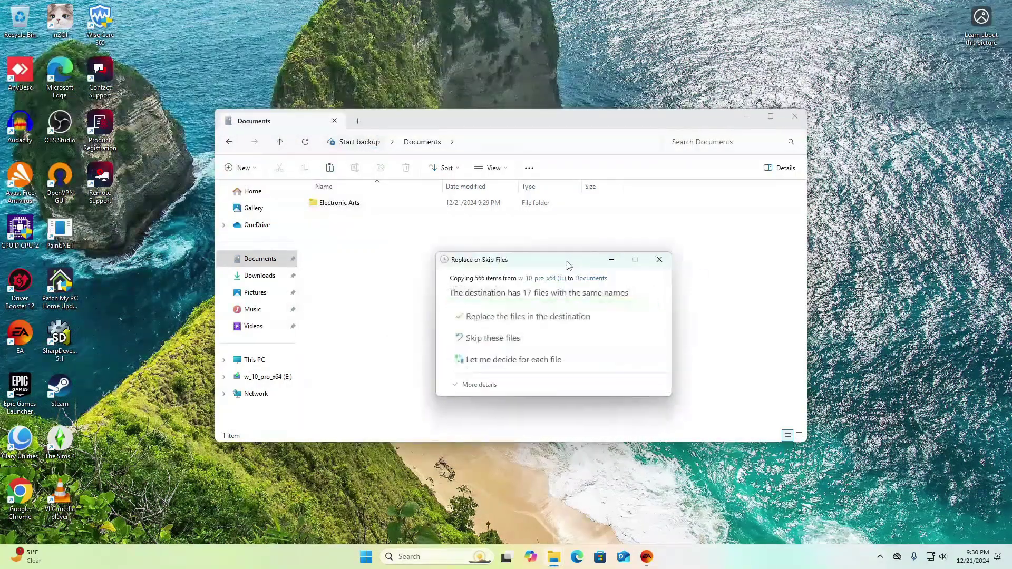
left_click(516, 316)
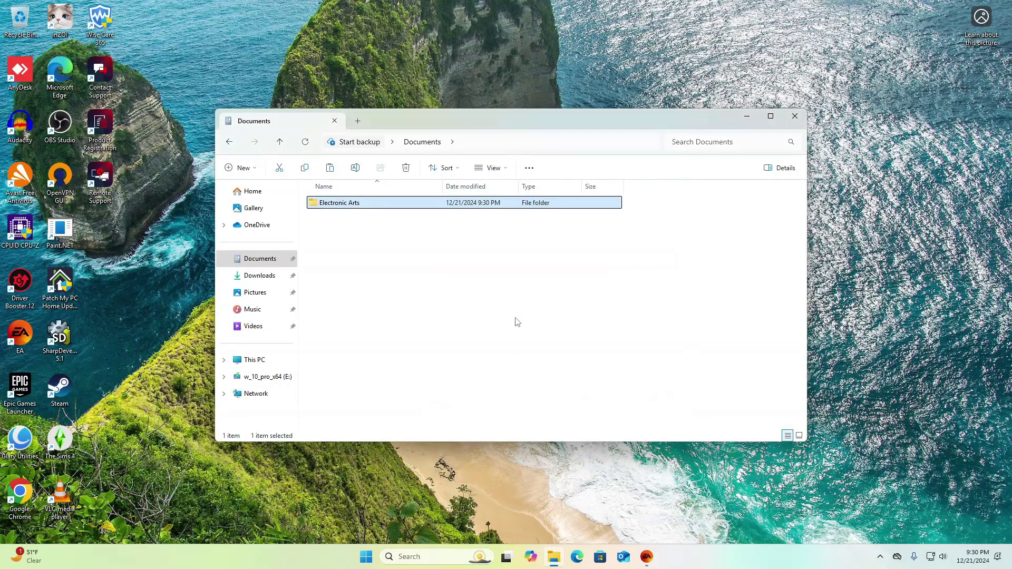
Switch to the EA app, launch The Sims 4 and check which saved games can be loaded
left_click(646, 557)
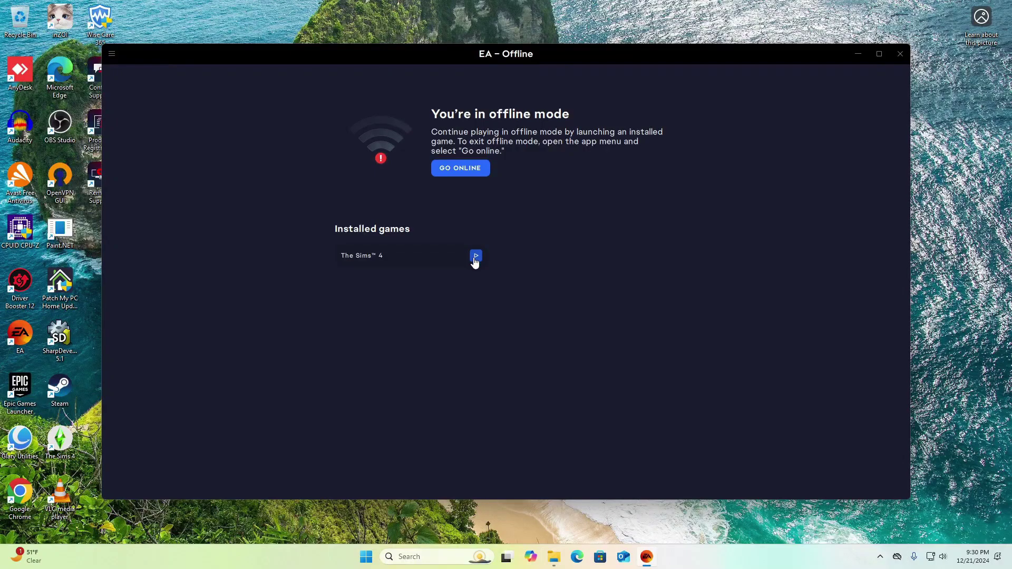
left_click(476, 256)
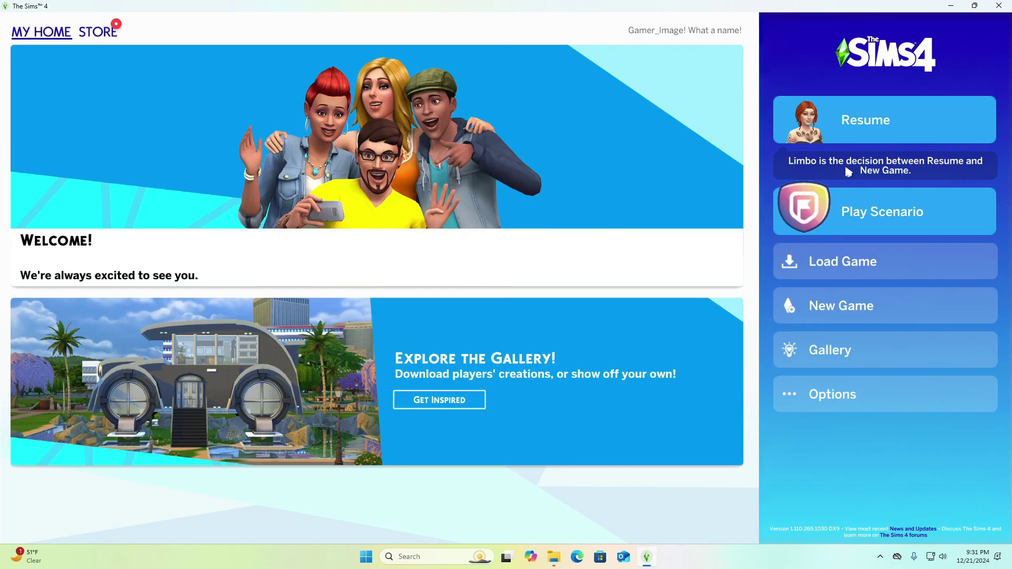
left_click(867, 269)
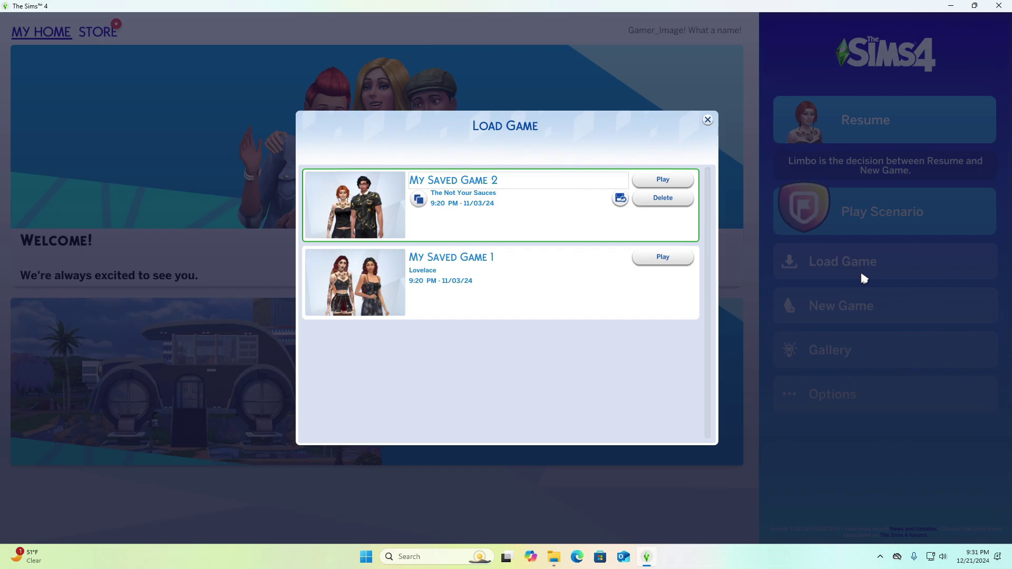
left_click(708, 120)
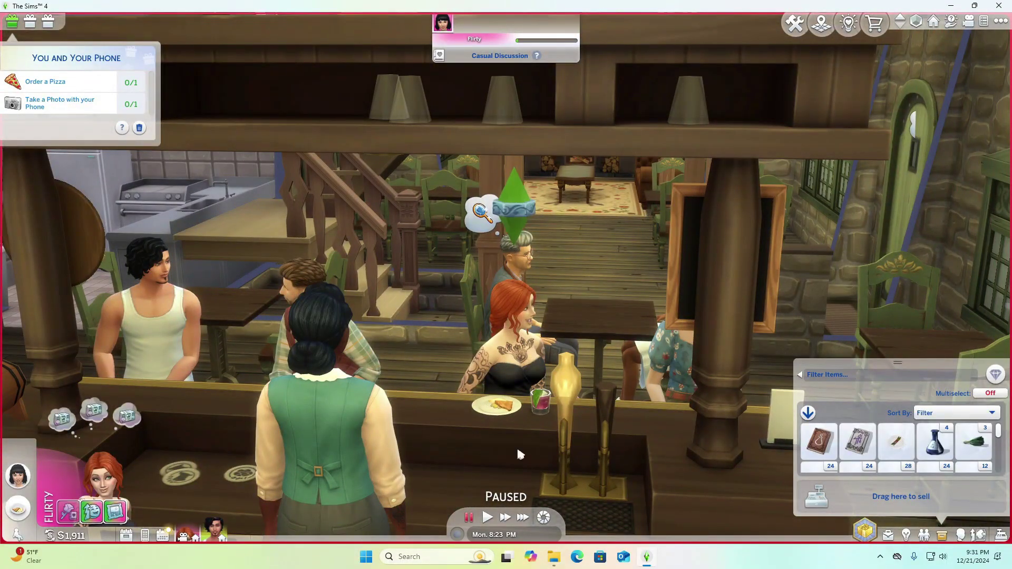
Run the loaded household at the fastest game speed and have the active Sim interact with the red-haired Sim at the bar
left_click(523, 517)
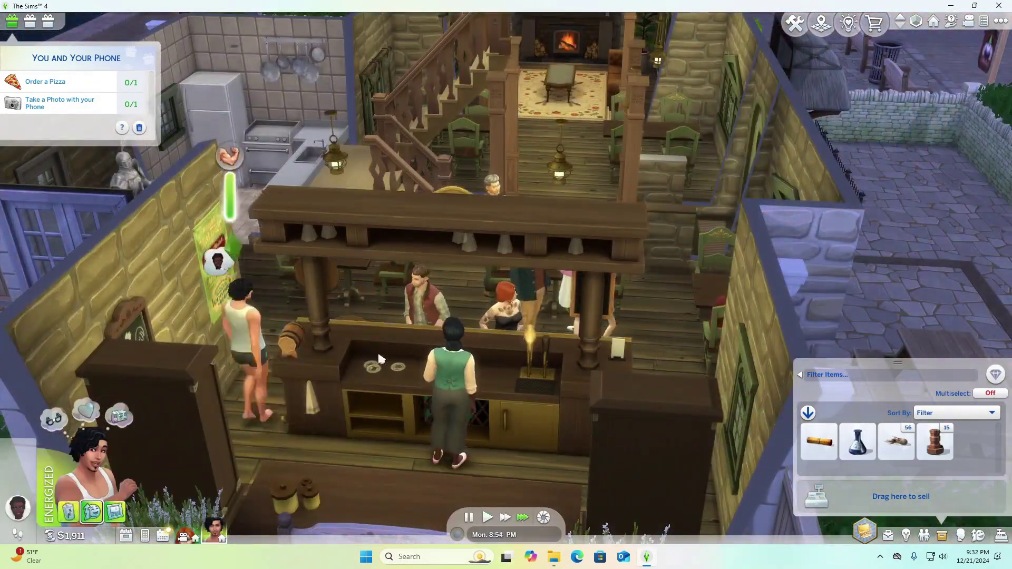
left_click(508, 337)
left_click(614, 274)
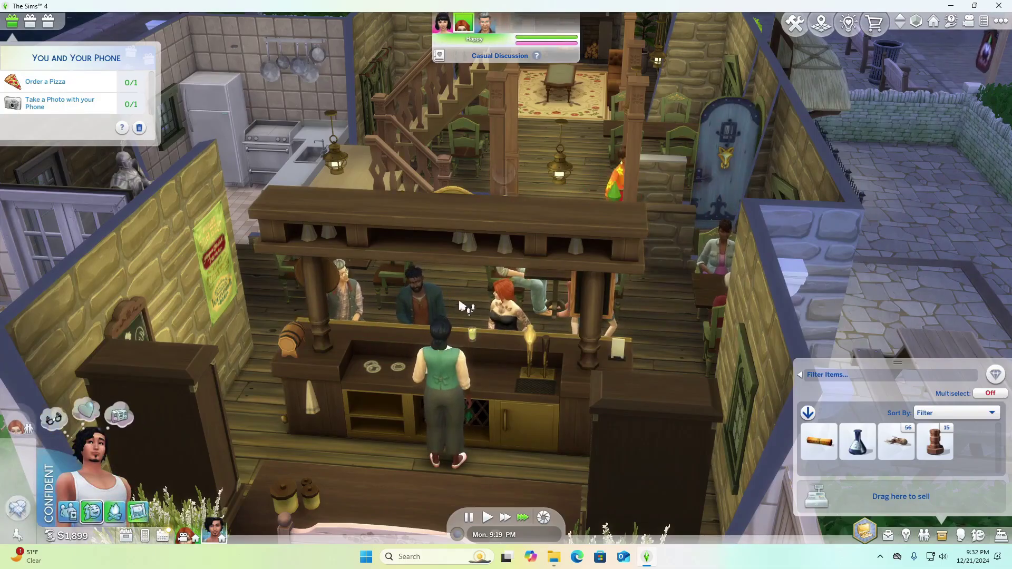